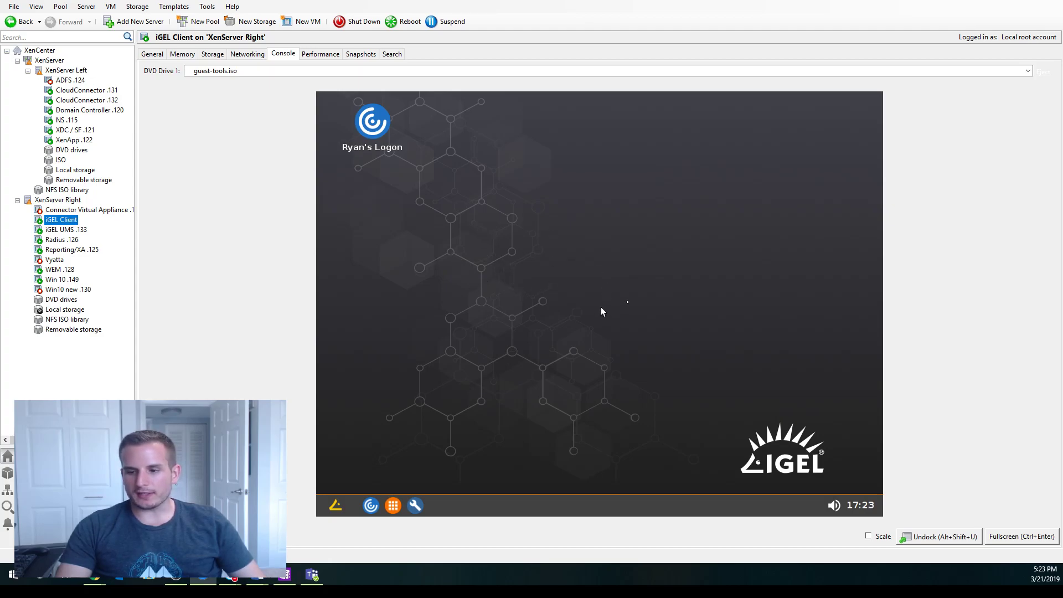
Step: Show the iGEL UMS .133 VM's console in XenCenter
left_click(80, 230)
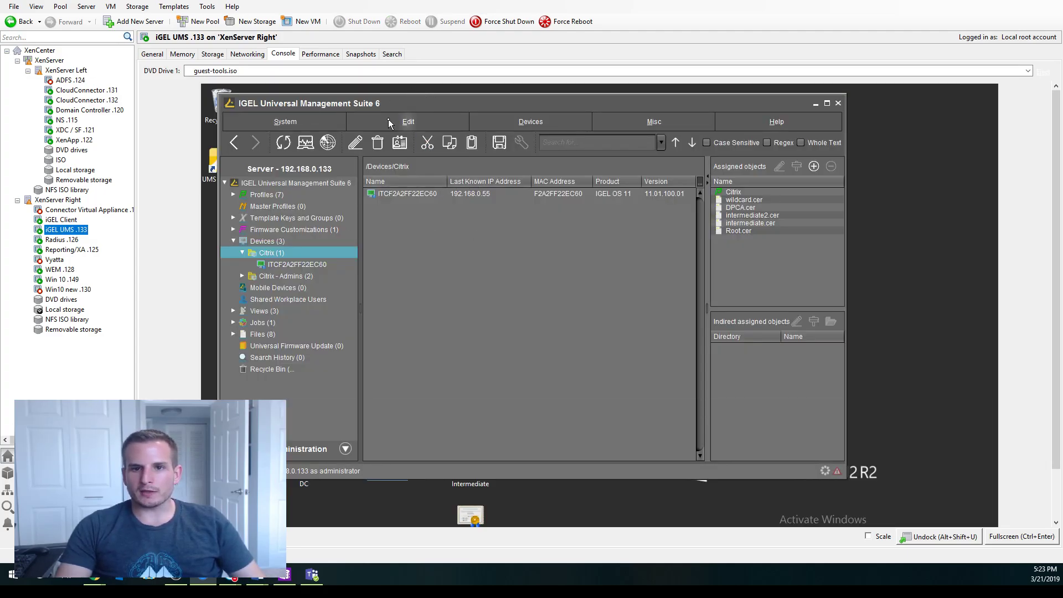
Step: Create a new profile named 'AD - NEW' under the Profiles folder
right_click(258, 197)
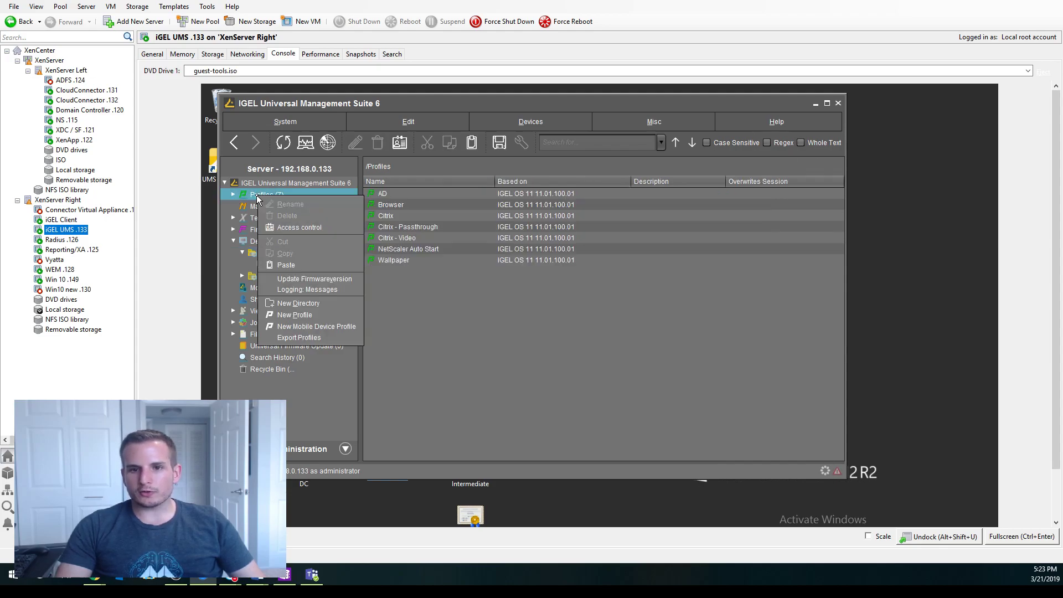
left_click(298, 315)
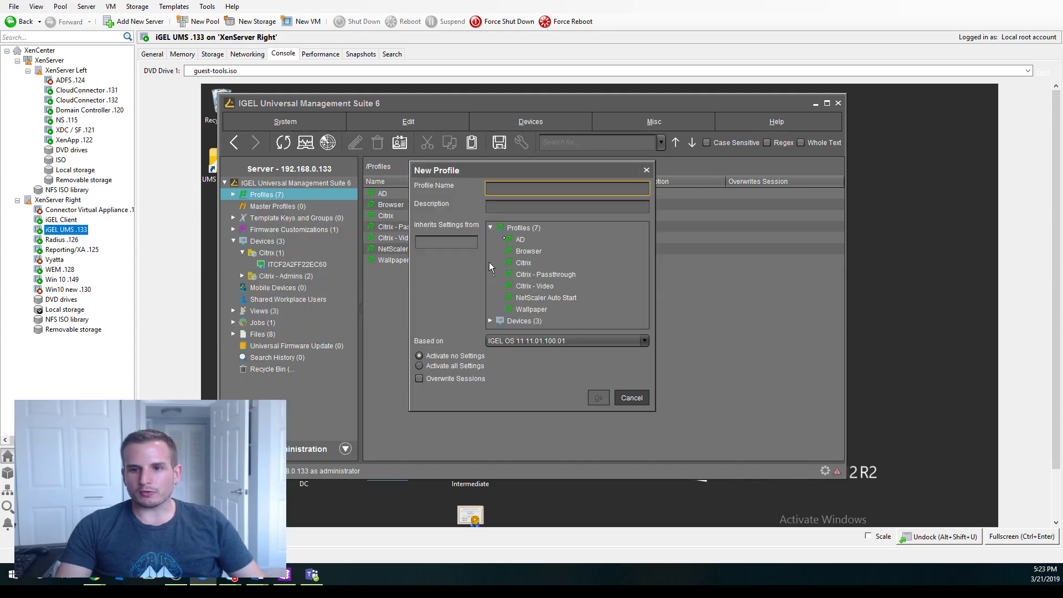
type("AD - NEW")
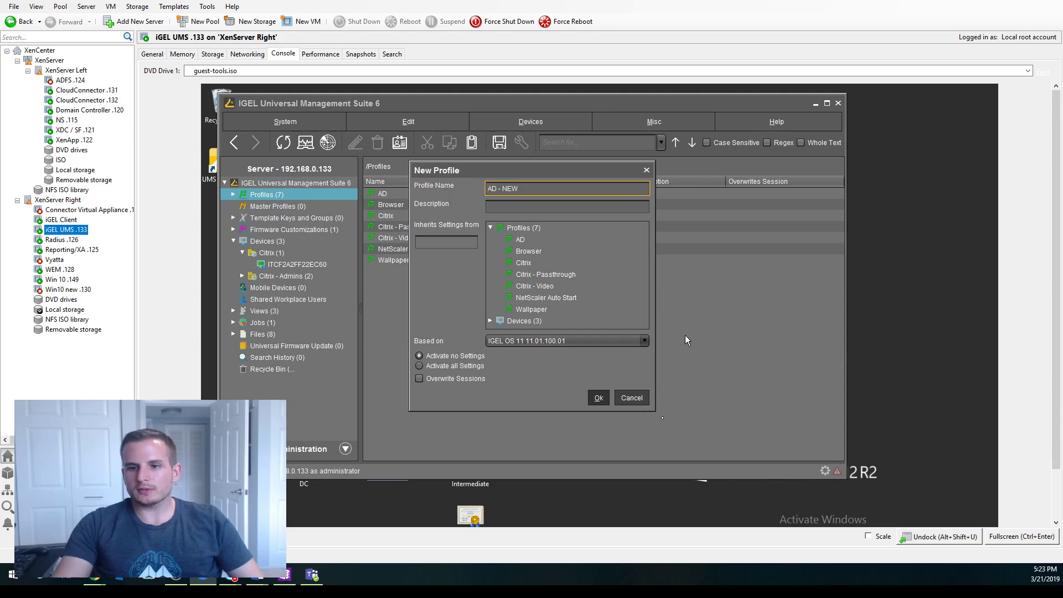
left_click(598, 397)
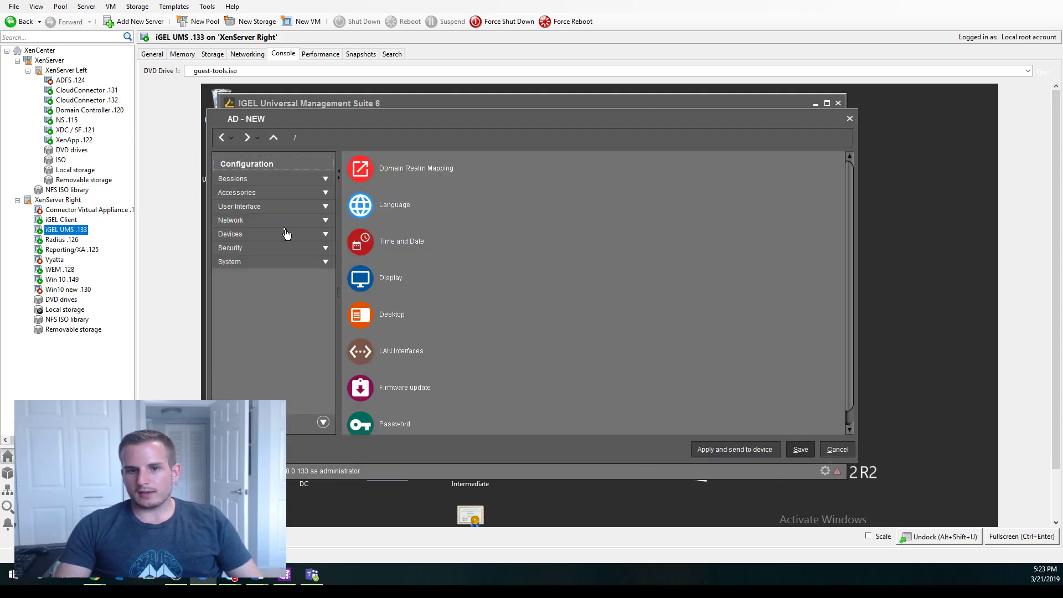
Step: Under Security > Logon > Active Directory/Kerberos, enable AD domain login with Explicit method and remember last user name
left_click(261, 249)
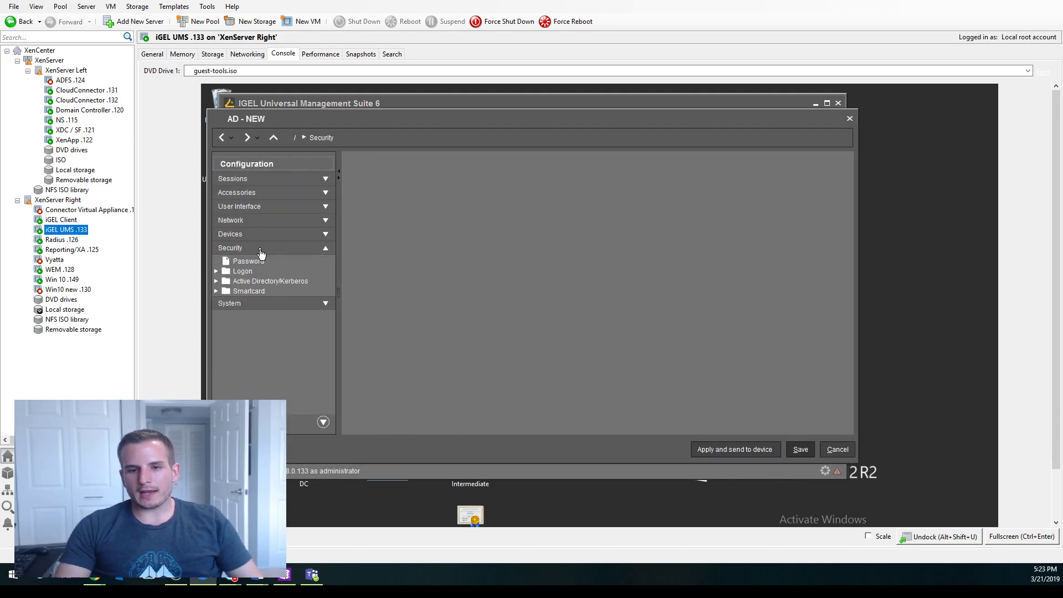
left_click(239, 271)
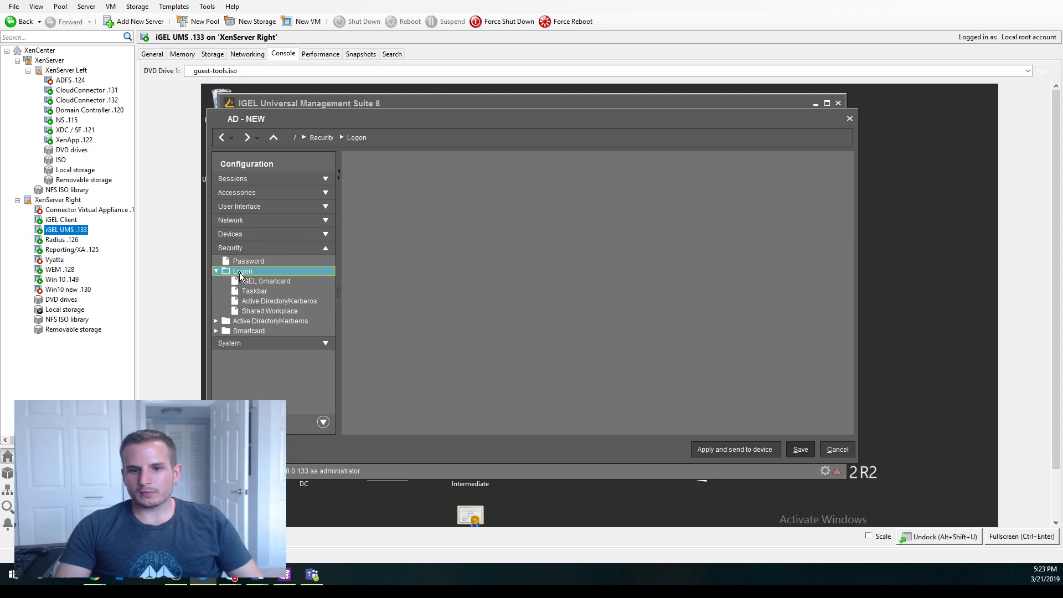
left_click(258, 302)
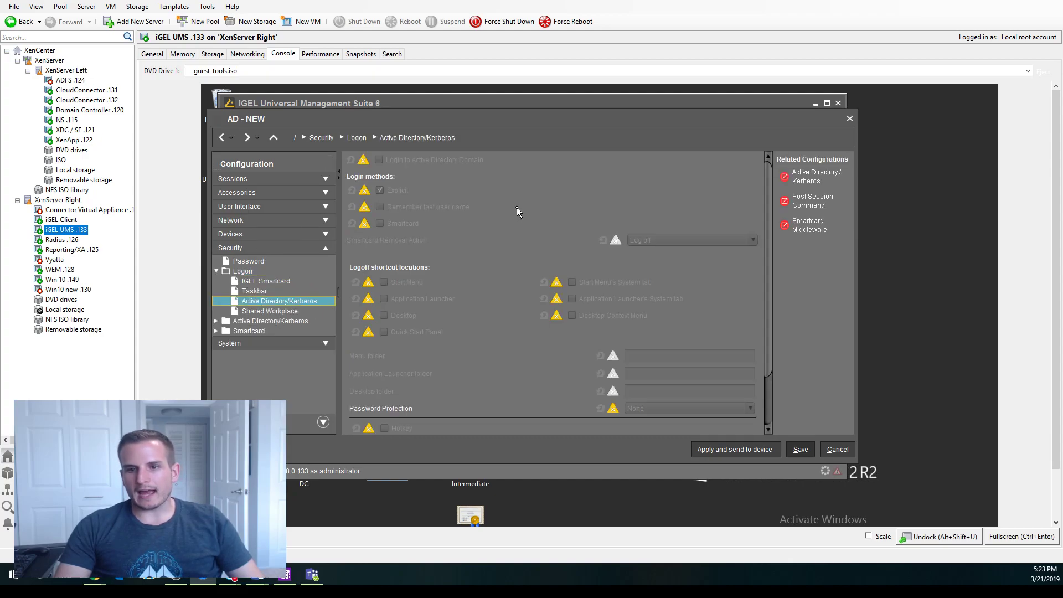
left_click(379, 160)
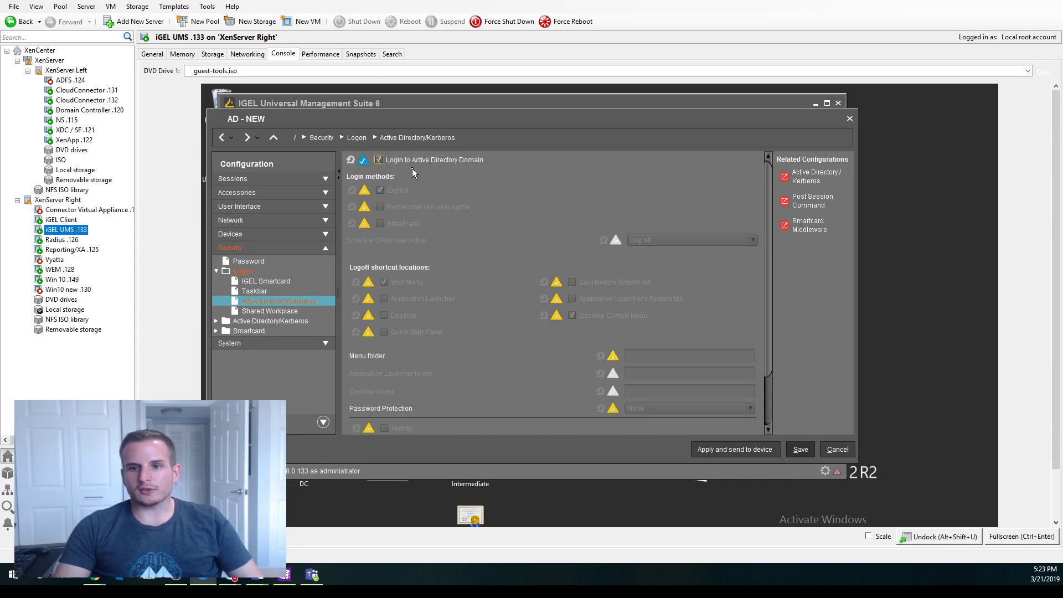
left_click(365, 191)
left_click(366, 208)
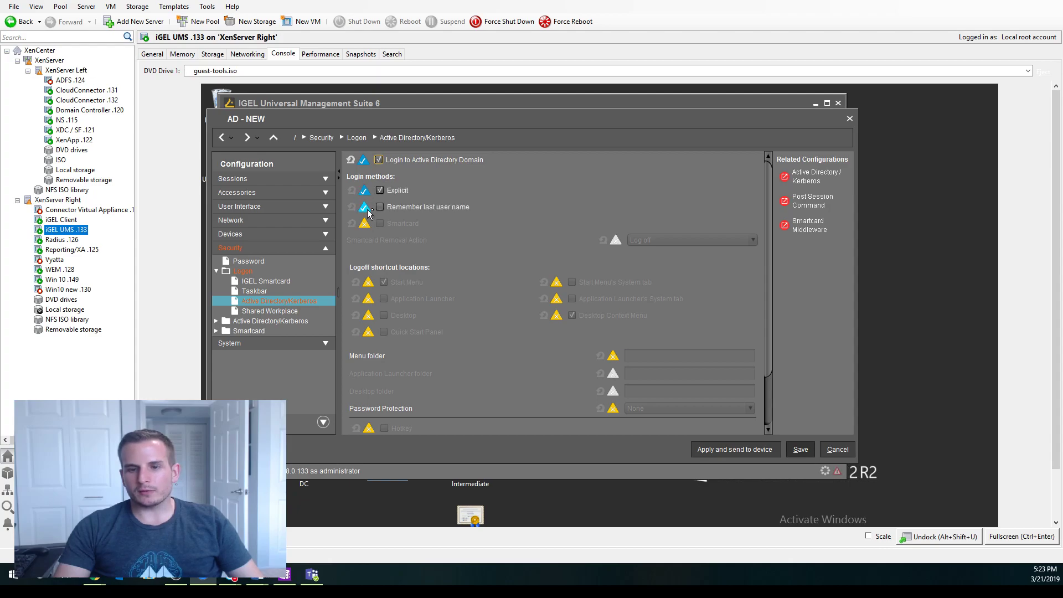
left_click(379, 207)
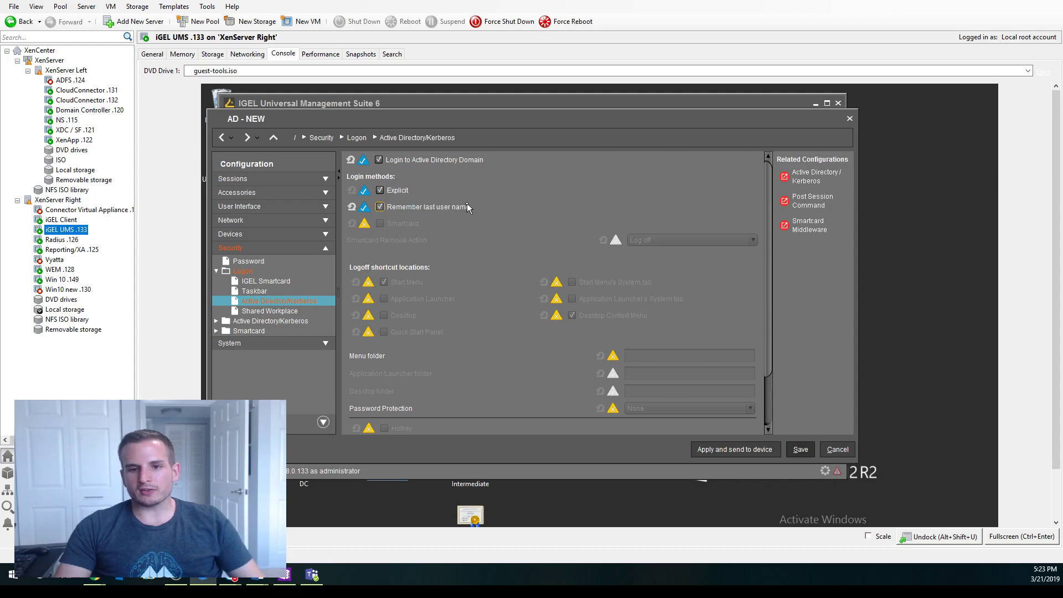
Step: Add logoff shortcuts to both the Start Menu and the Desktop
mouse_move(430, 210)
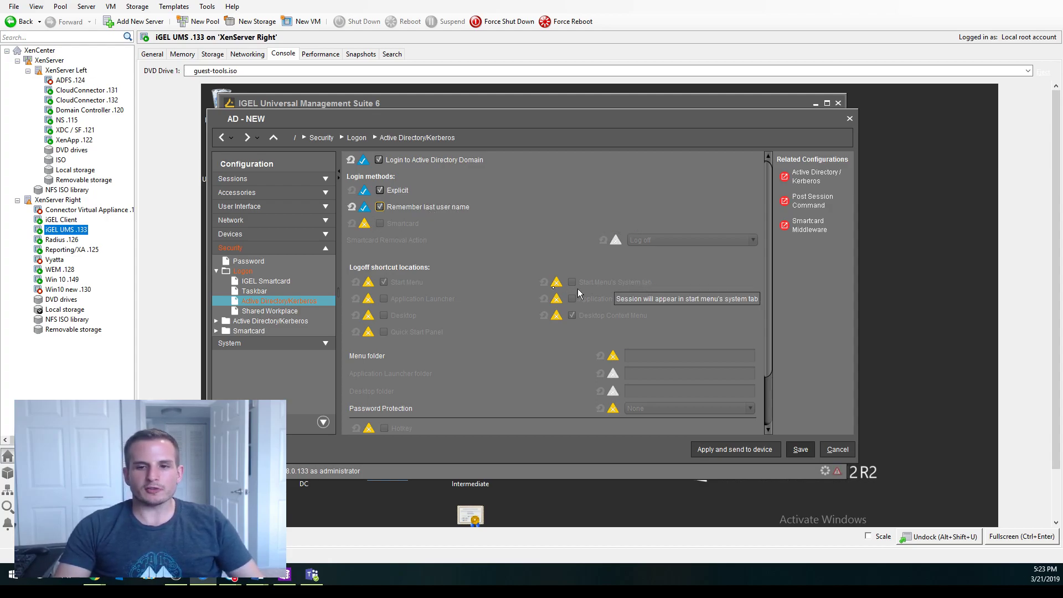
left_click(370, 283)
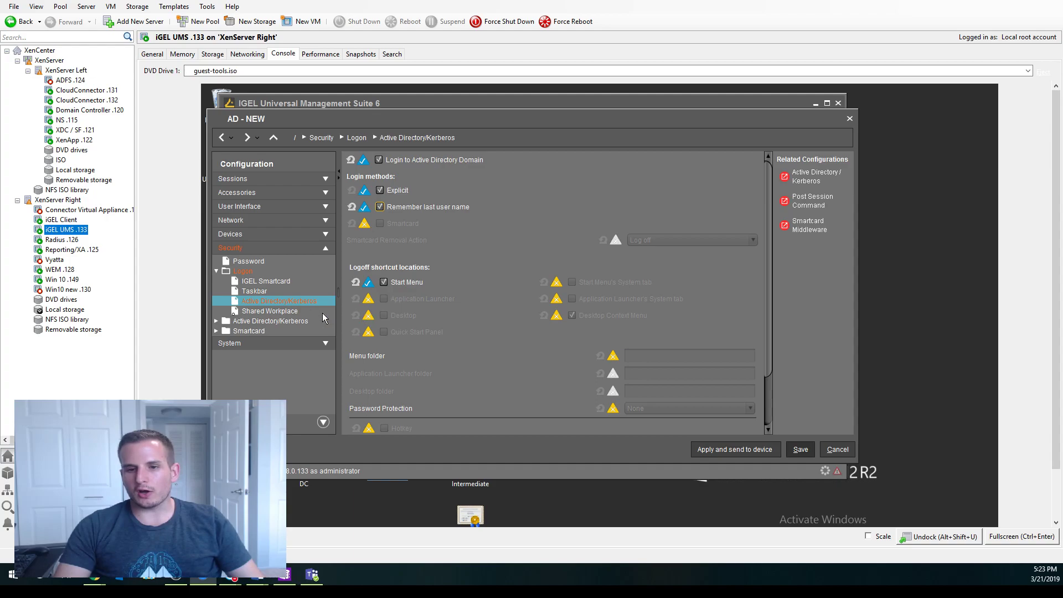
left_click(368, 315)
left_click(384, 315)
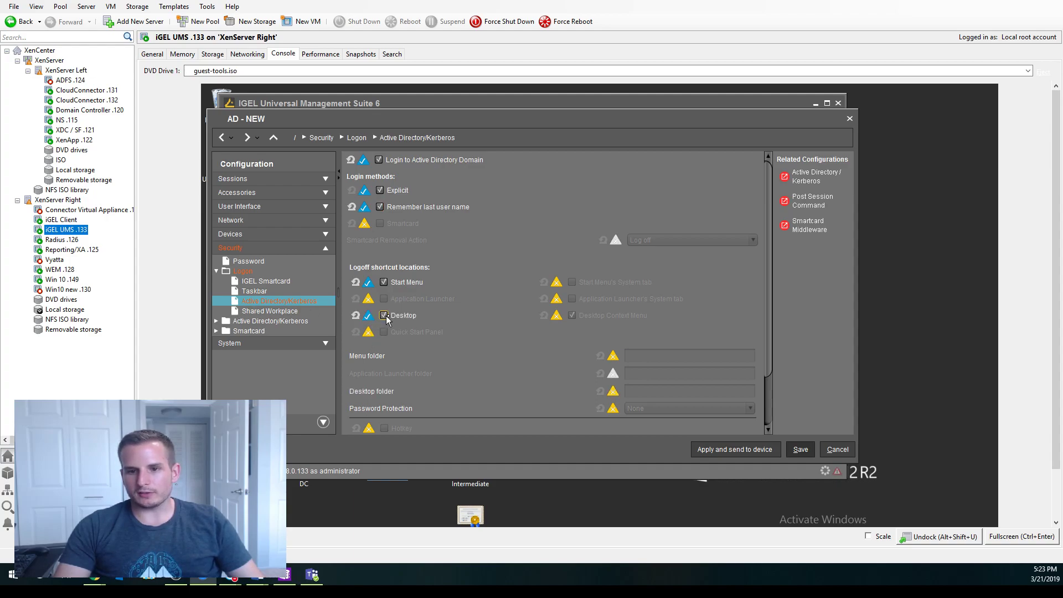
left_click(258, 324)
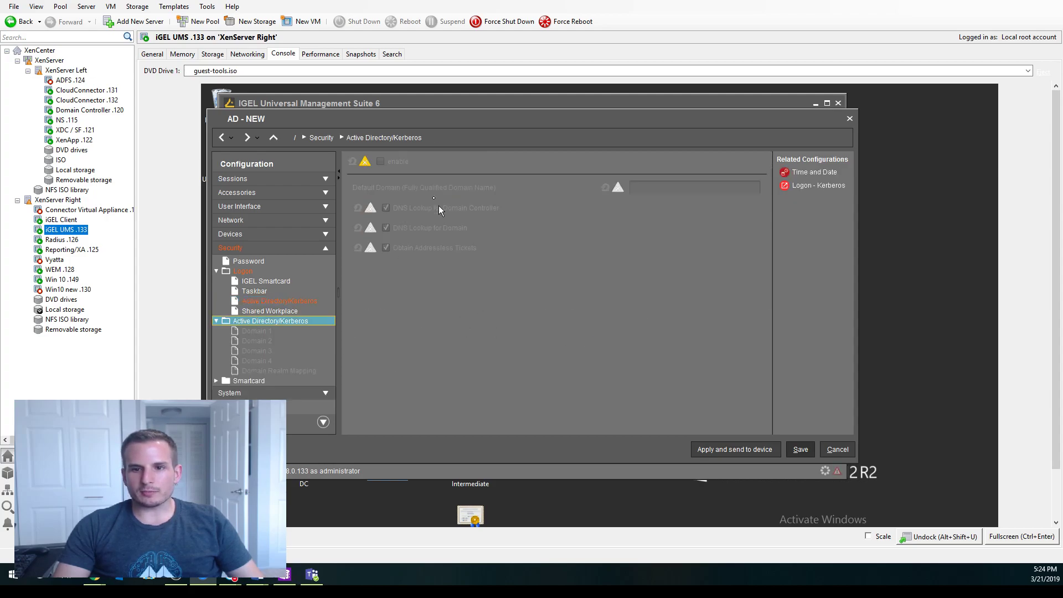
Step: Enable Active Directory/Kerberos with default domain RYAN.LOCAL and DNS lookup for domain controller and domain
left_click(366, 162)
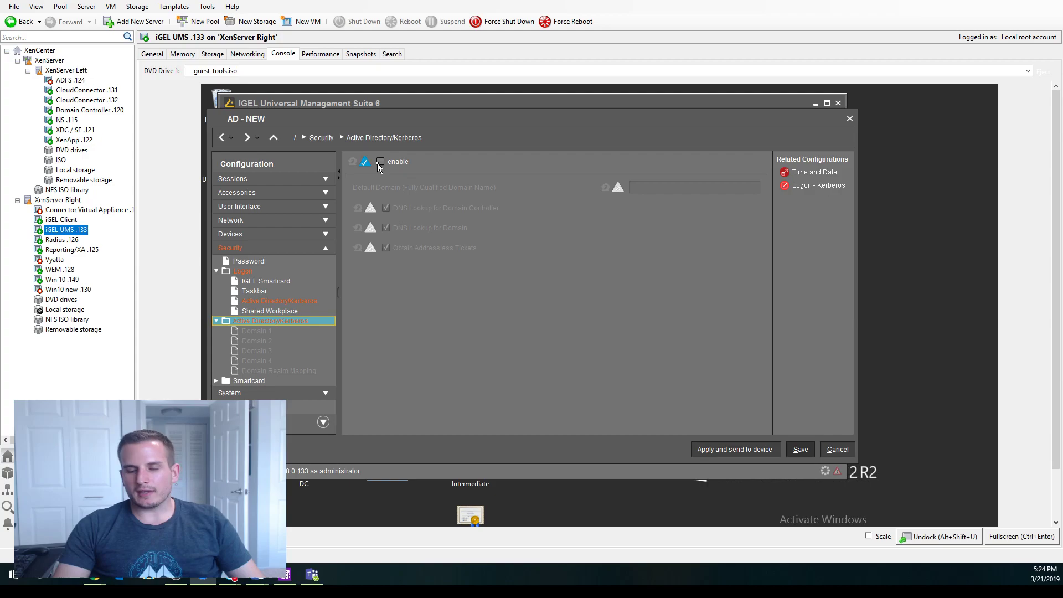
left_click(378, 161)
left_click(618, 190)
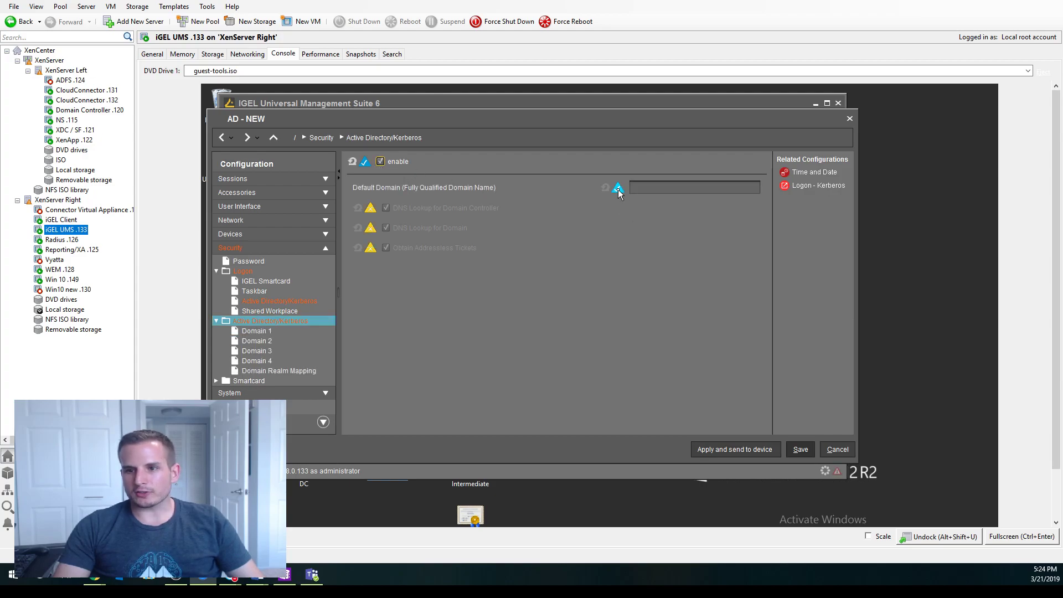
left_click(651, 189)
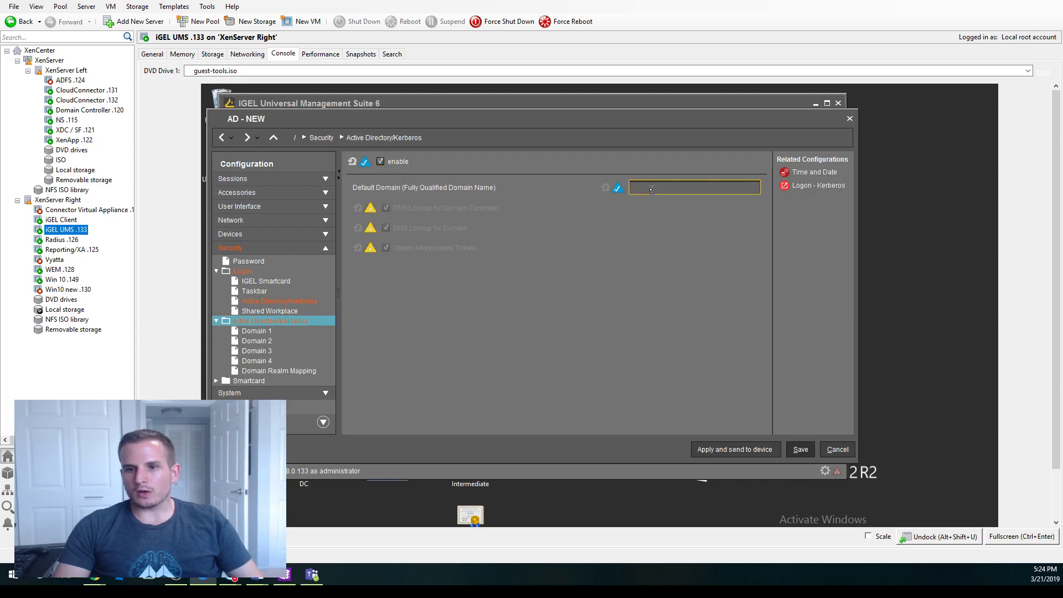
type("R")
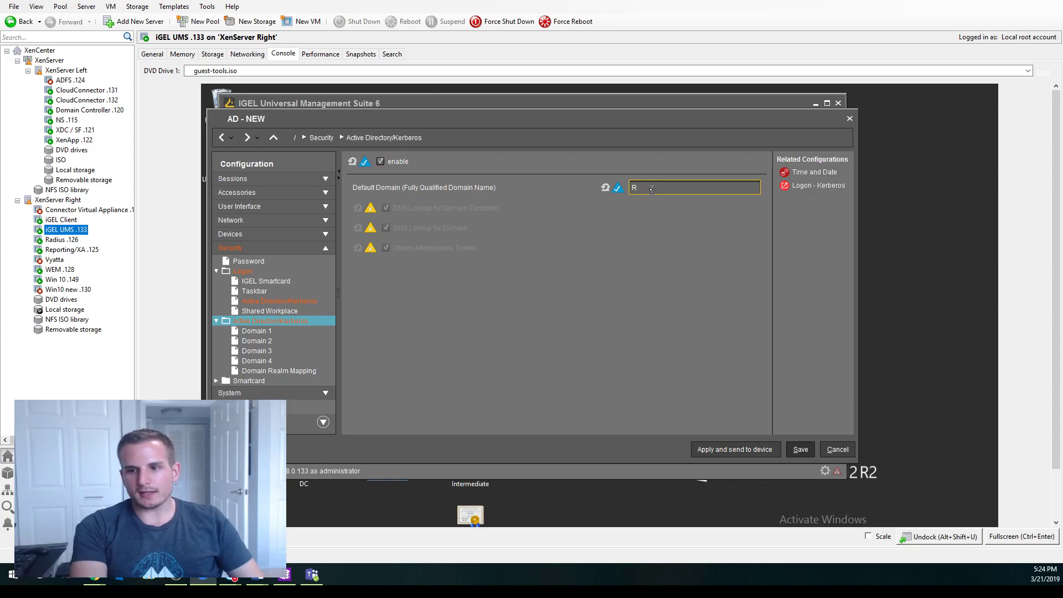
type("YAN.LOCAL")
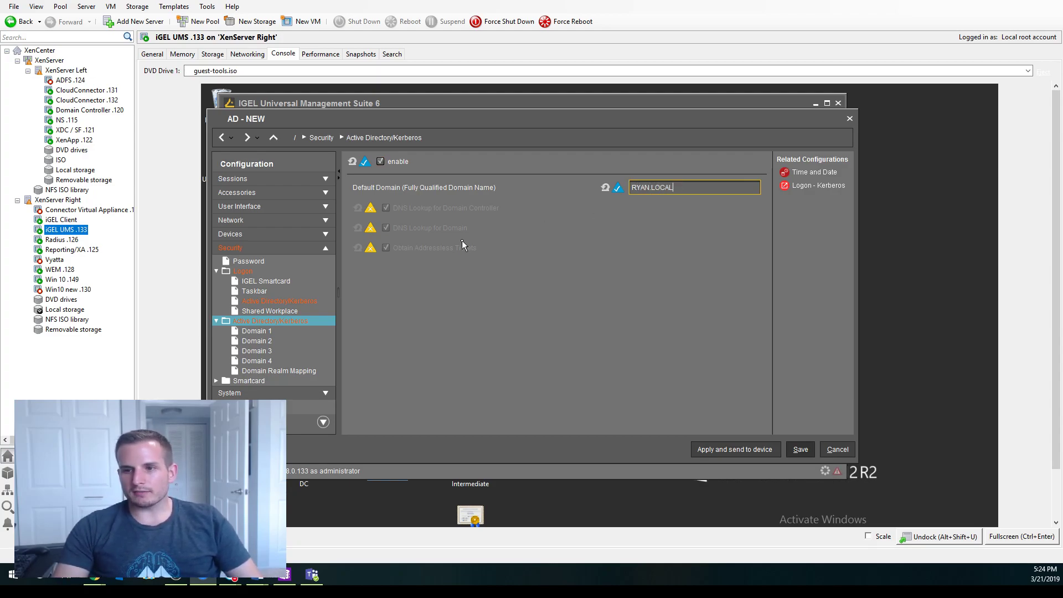
left_click(370, 207)
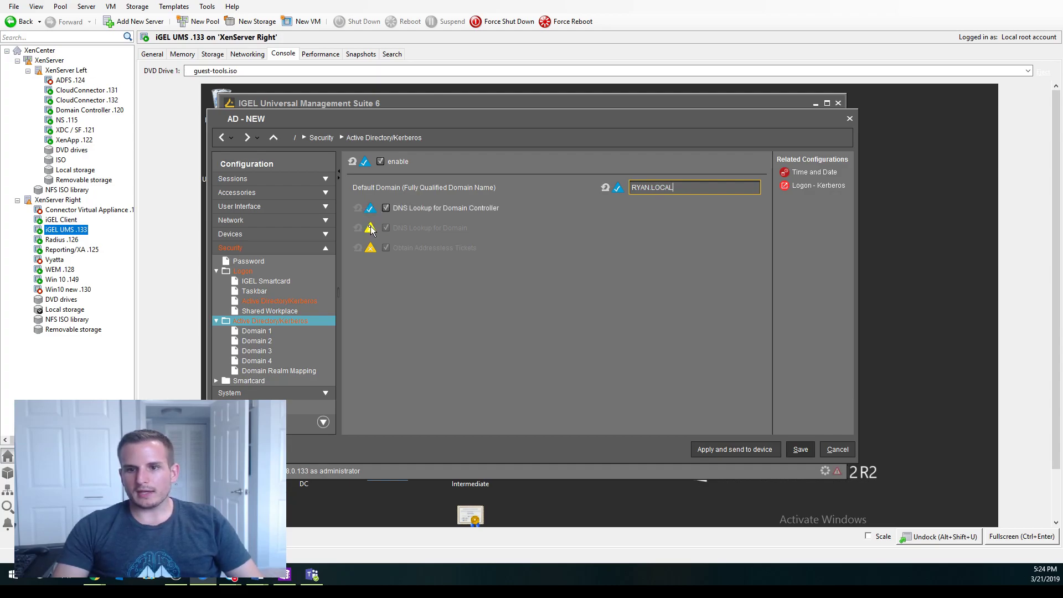
left_click(370, 228)
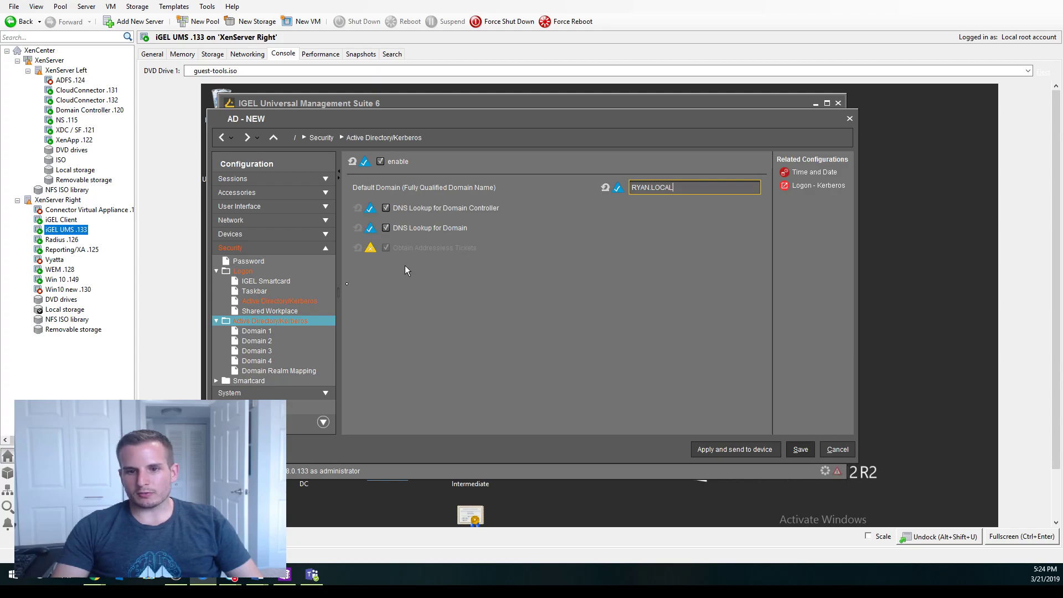
Step: Give Domain 1 the FQDN RYAN.LOCAL and add domain controller 192.168.0.120
left_click(249, 332)
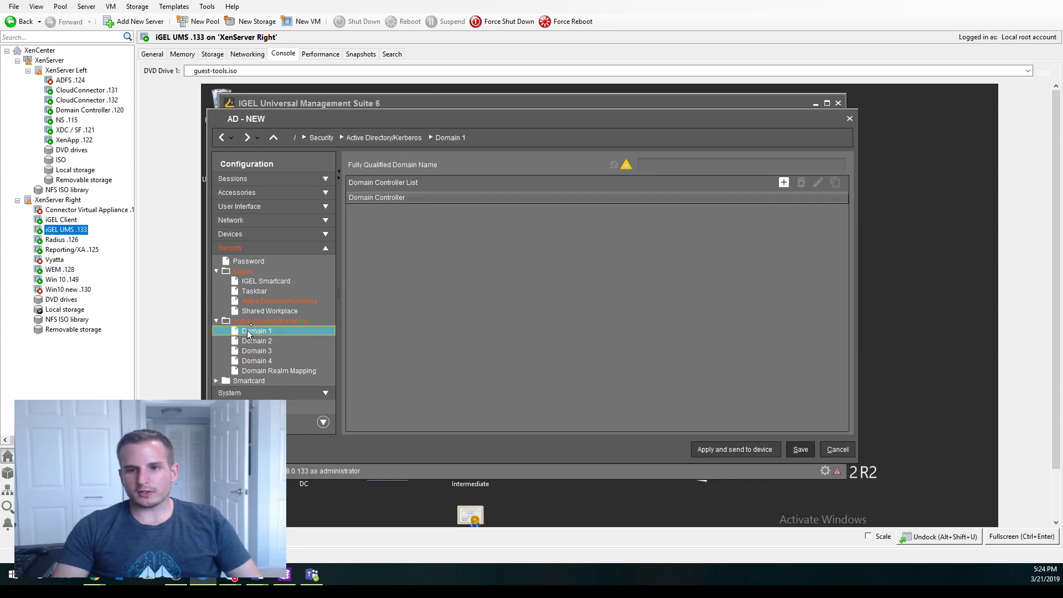
left_click(636, 165)
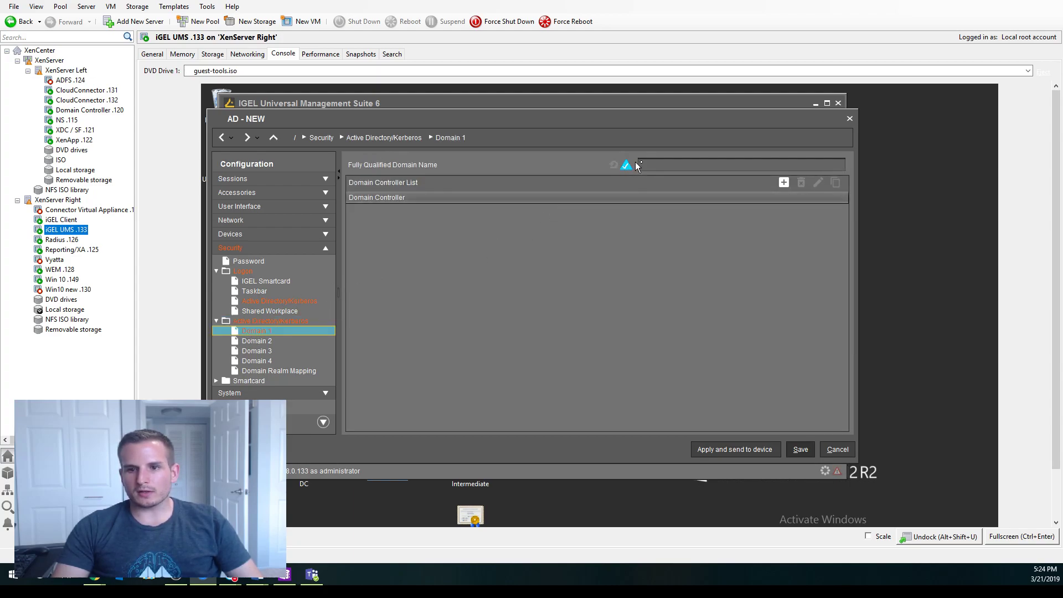
type("RYAN.LO")
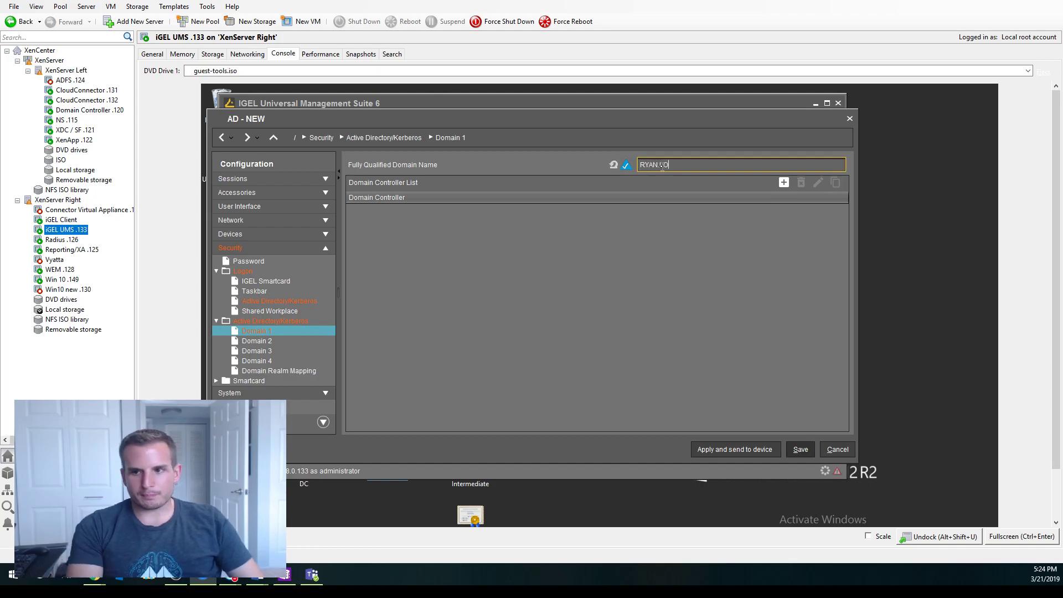
type("CAL")
left_click(783, 183)
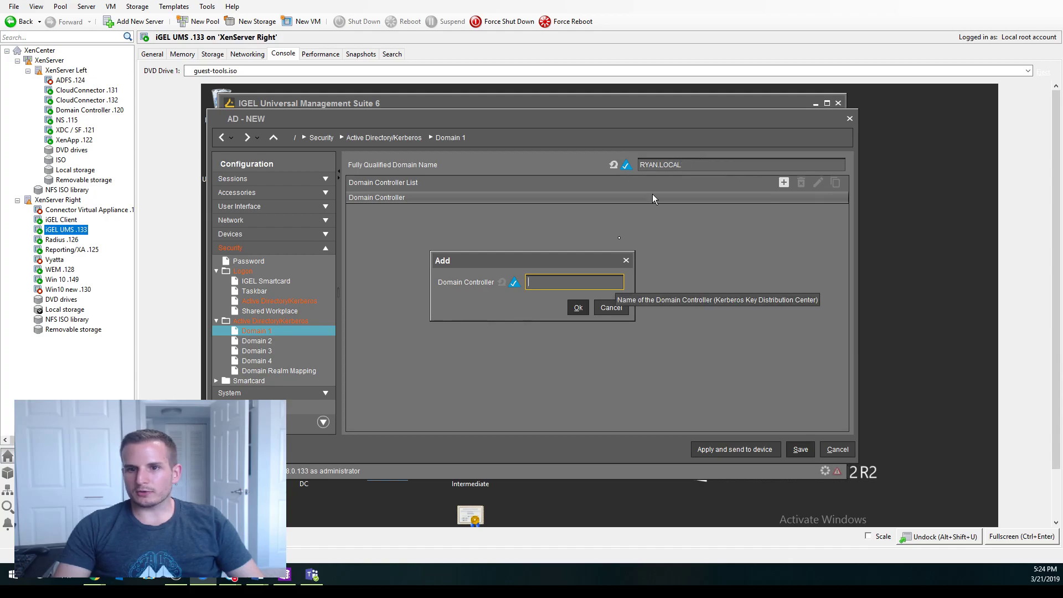
type("192.168.0.120")
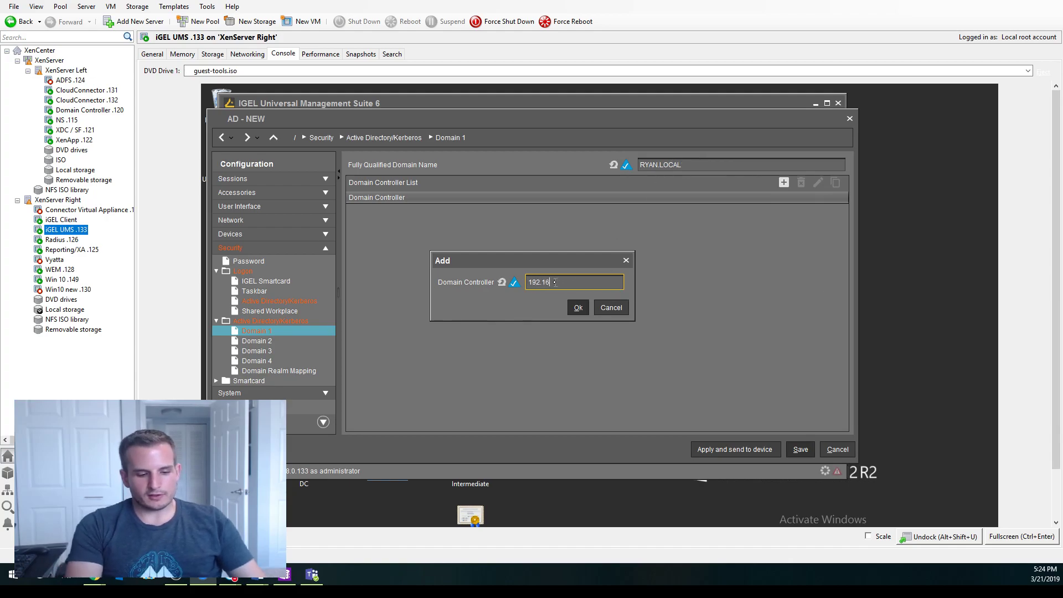
left_click(577, 307)
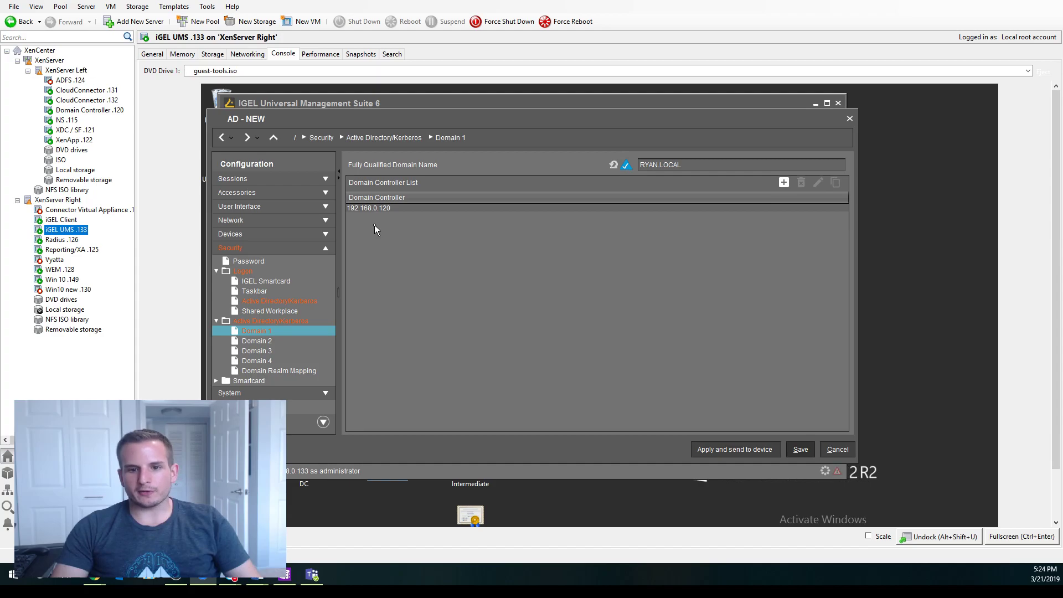
Step: Save AD - NEW and assign it to the thin client, applying the update Now
left_click(799, 450)
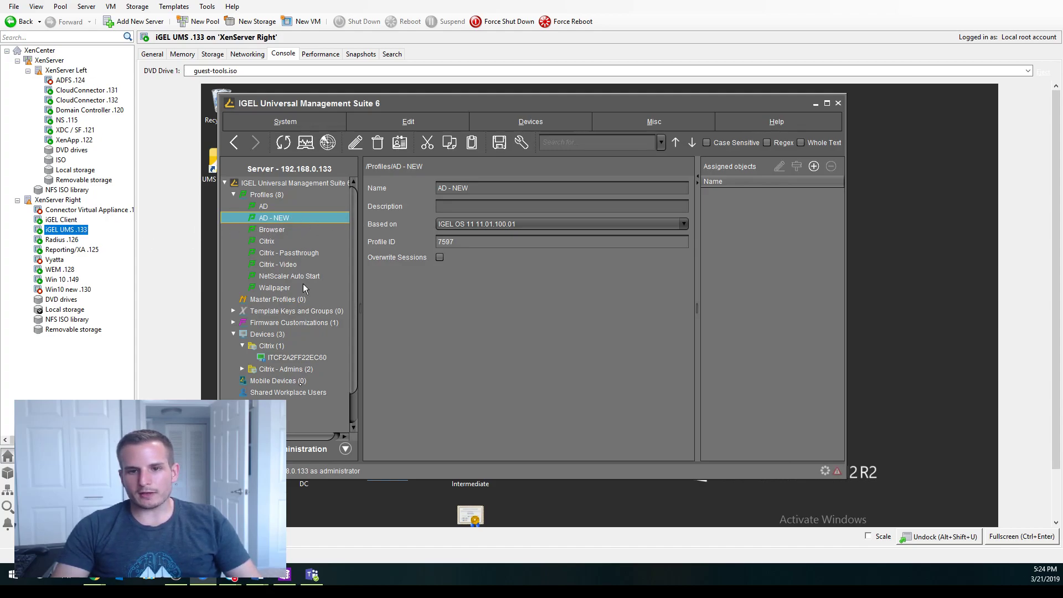
left_click(285, 358)
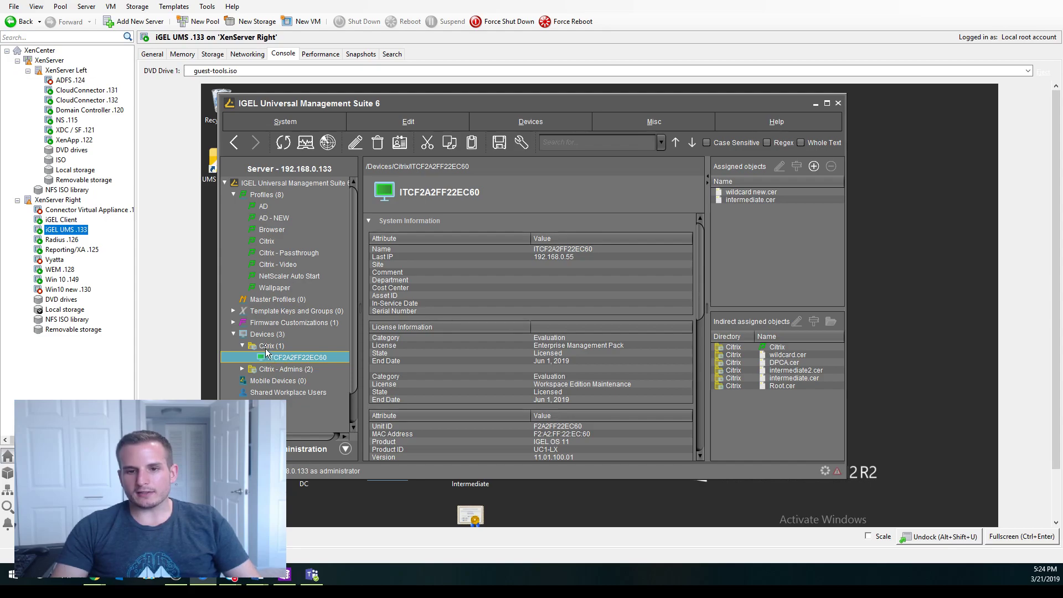
left_click(274, 218)
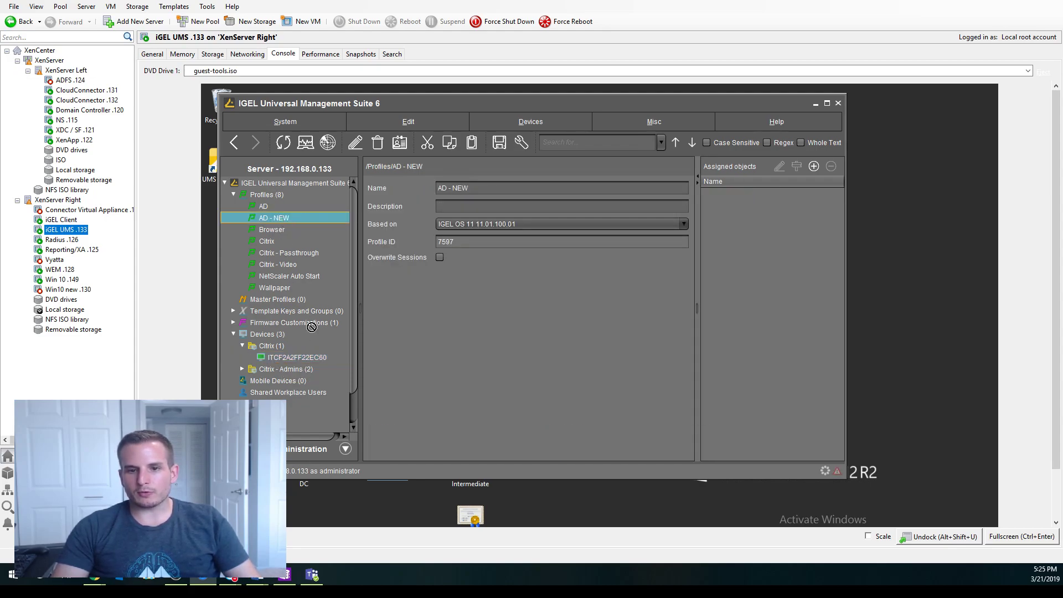
left_click_drag(311, 327, 298, 357)
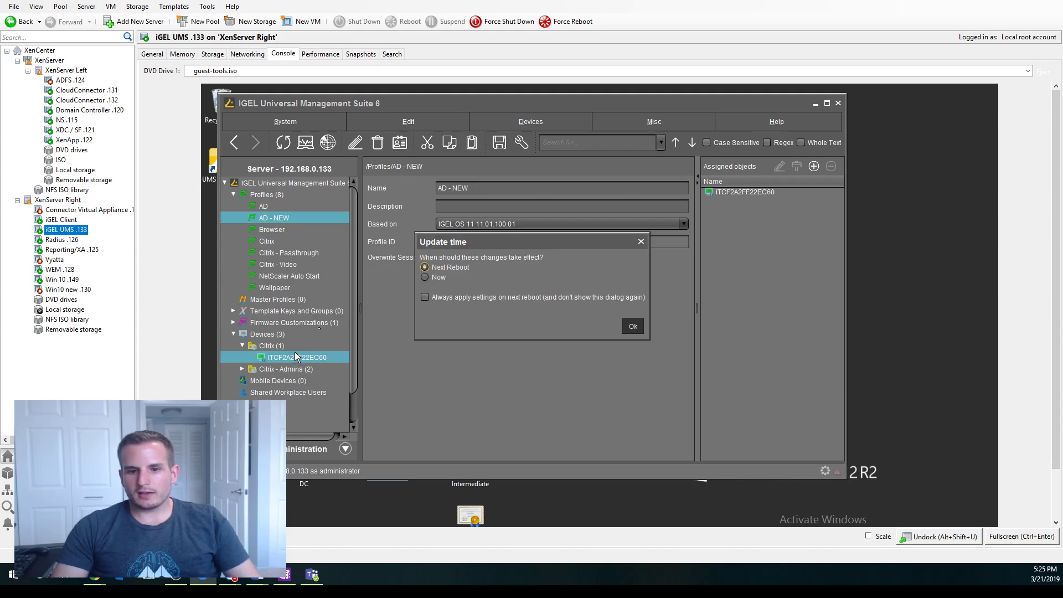
left_click(439, 278)
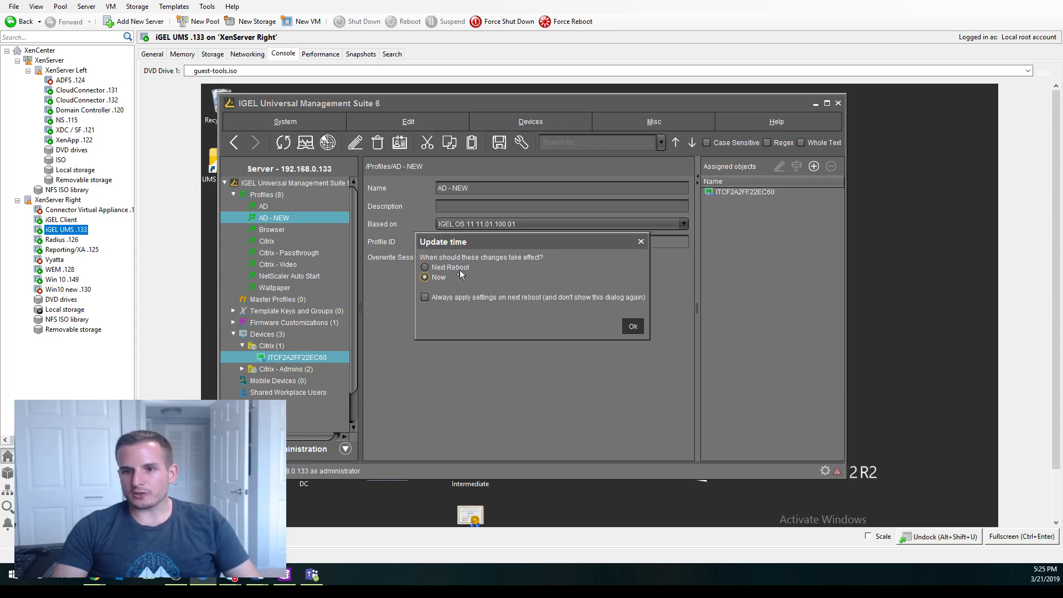
left_click(633, 327)
Step: Switch to the iGEL Client console and accept the new configuration warning
left_click(61, 220)
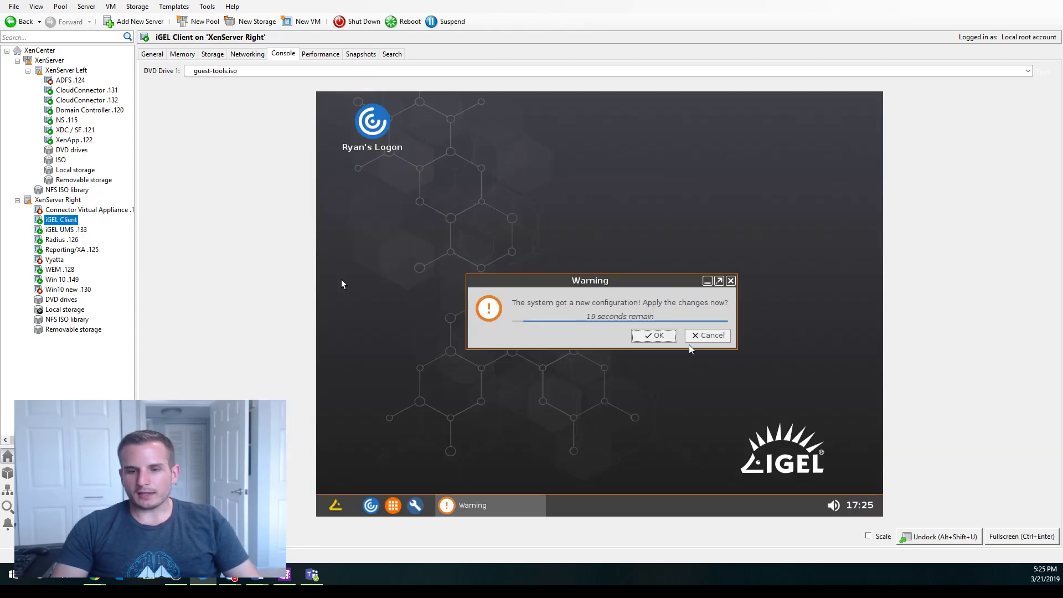
left_click(668, 339)
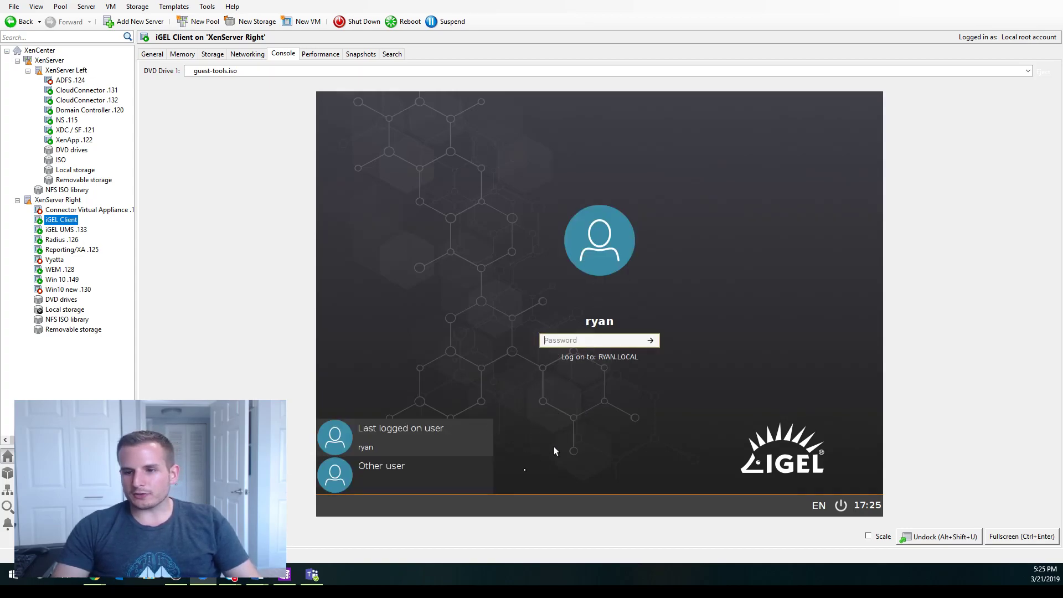
Step: Log on to RYAN.LOCAL as another user with the domain user name and password
left_click(441, 474)
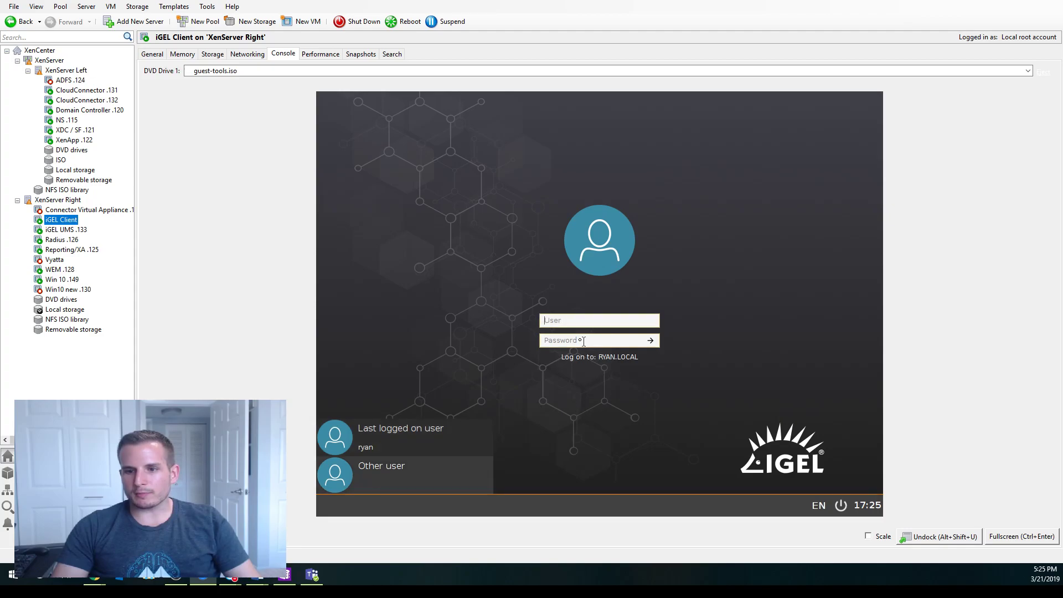
type("ryan")
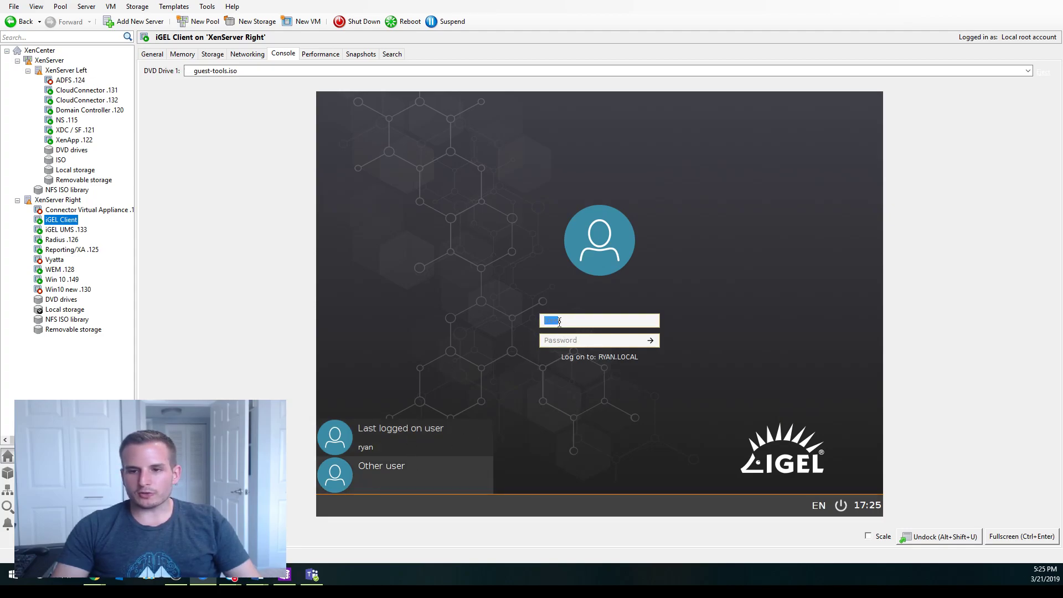
key("Tab")
type("********")
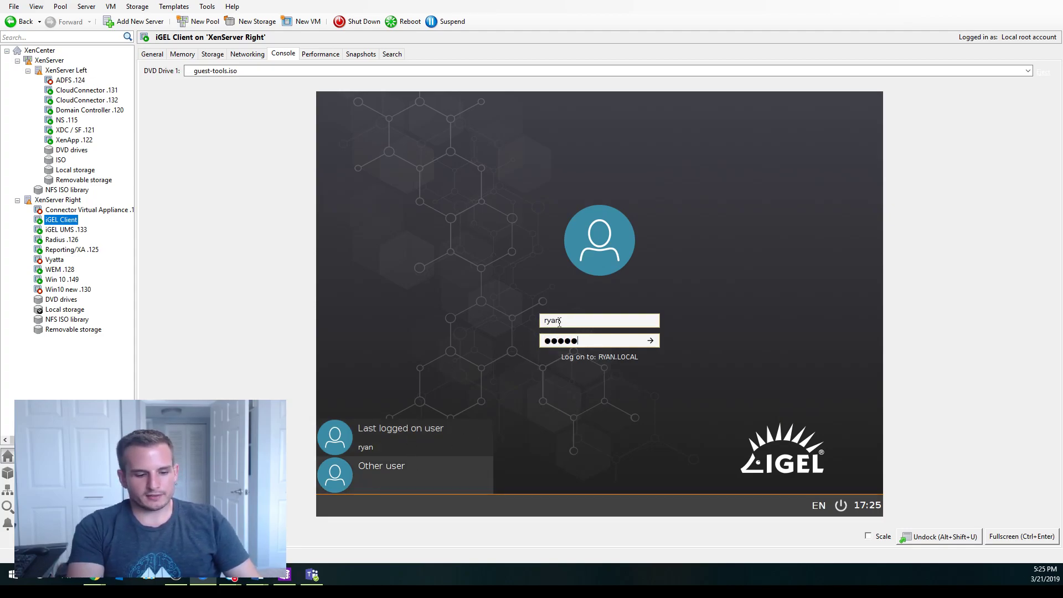
key("Return")
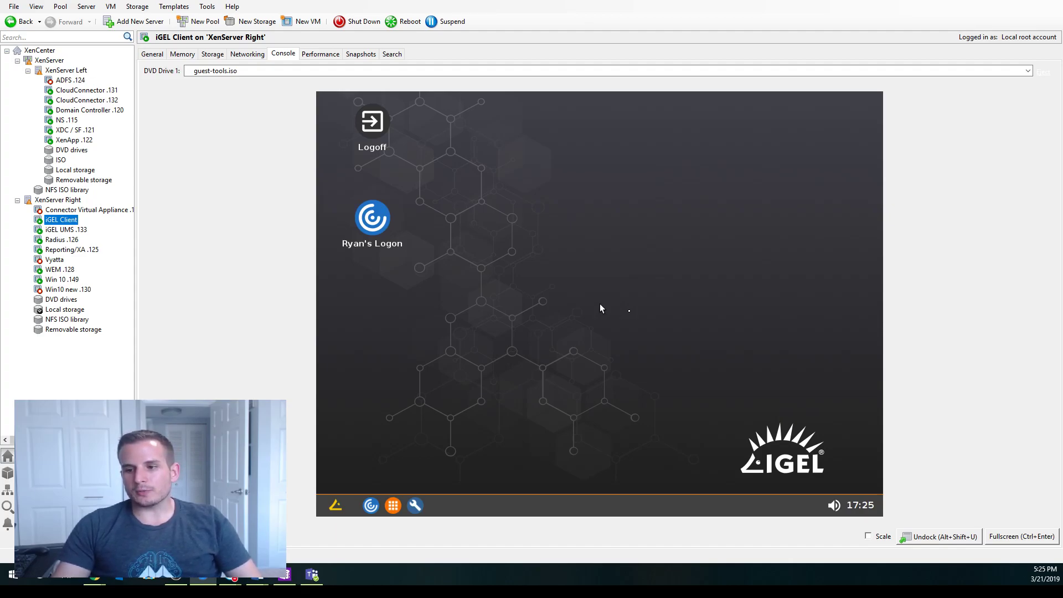
Step: Launch the Citrix logon desktop icon to bring up the Workspace login prompt
double_click(372, 238)
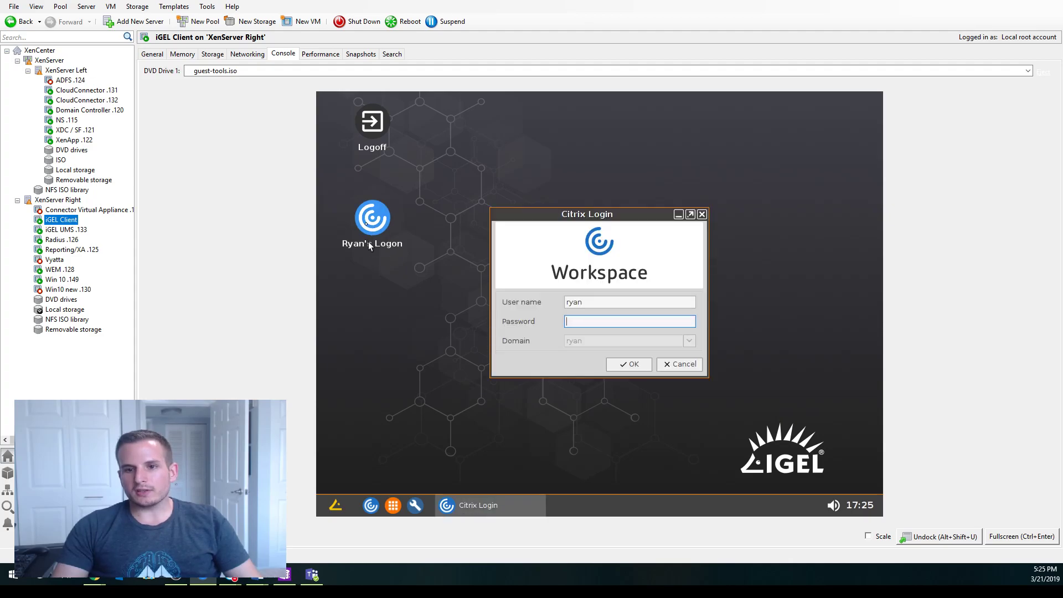